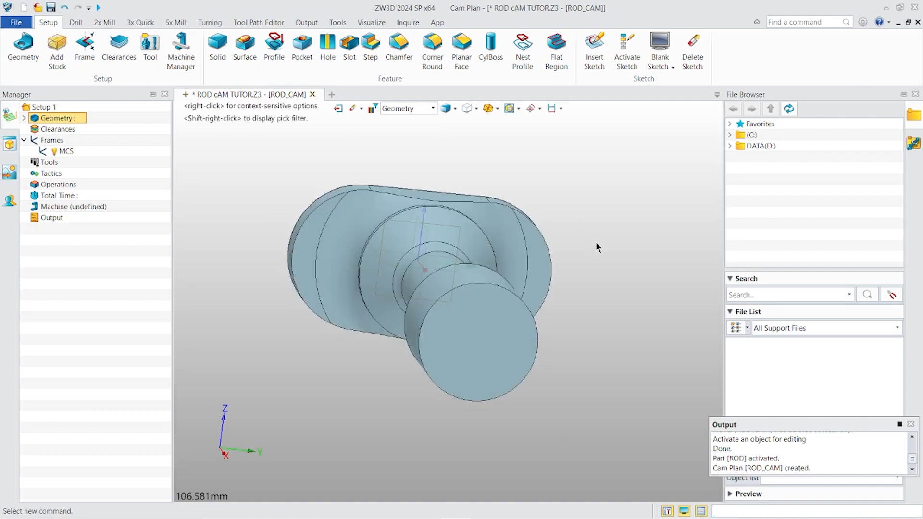
{"action": "right_click", "coordinate": [567, 285]}
{"action": "left_click", "coordinate": [566, 180]}
{"action": "right_click_drag", "start_coordinate": [448, 301], "coordinate": [480, 297]}
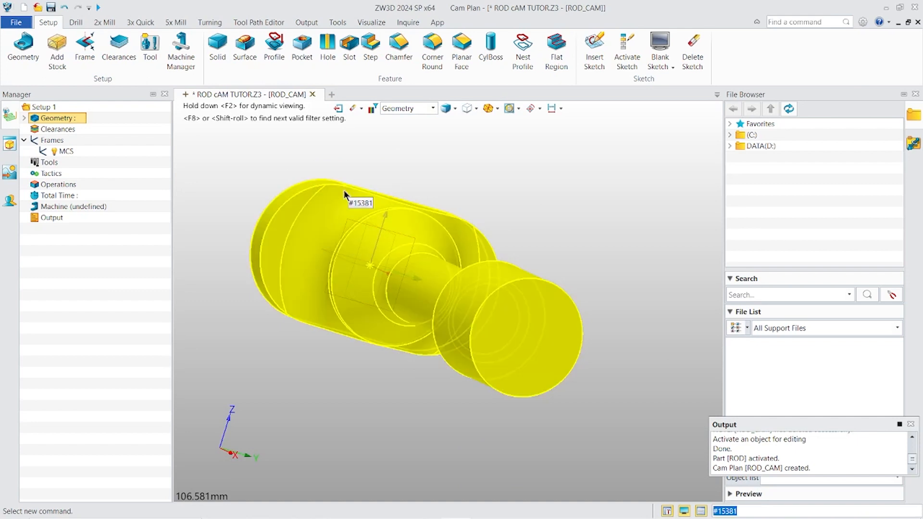
{"action": "left_click", "coordinate": [483, 109]}
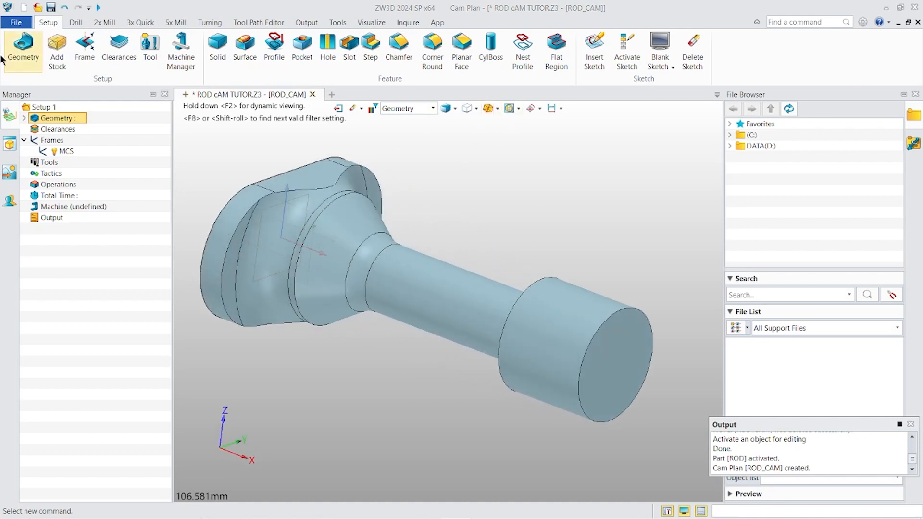
{"action": "left_click", "coordinate": [57, 46]}
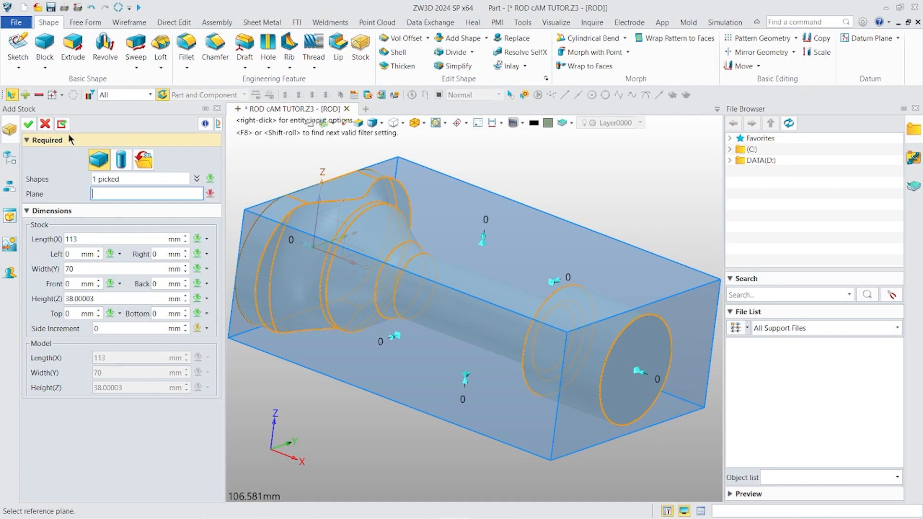
{"action": "left_click", "coordinate": [45, 124]}
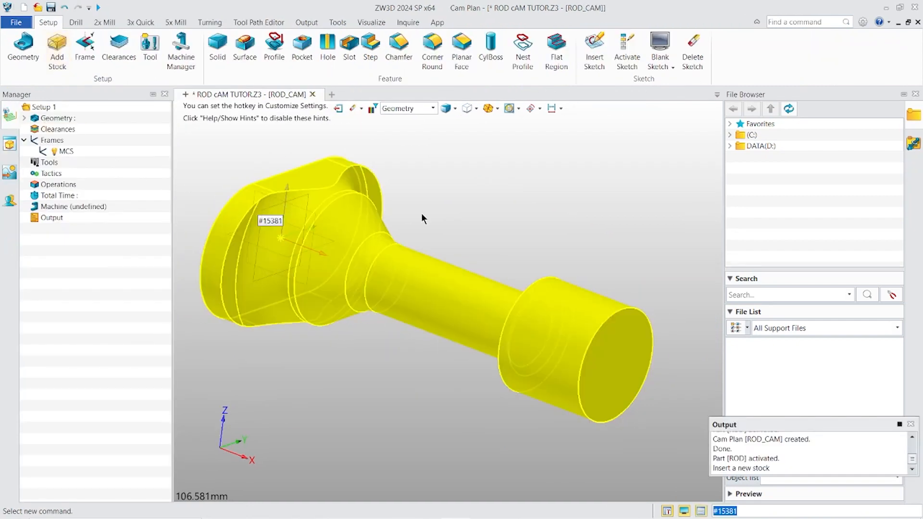
{"action": "left_click", "coordinate": [338, 109]}
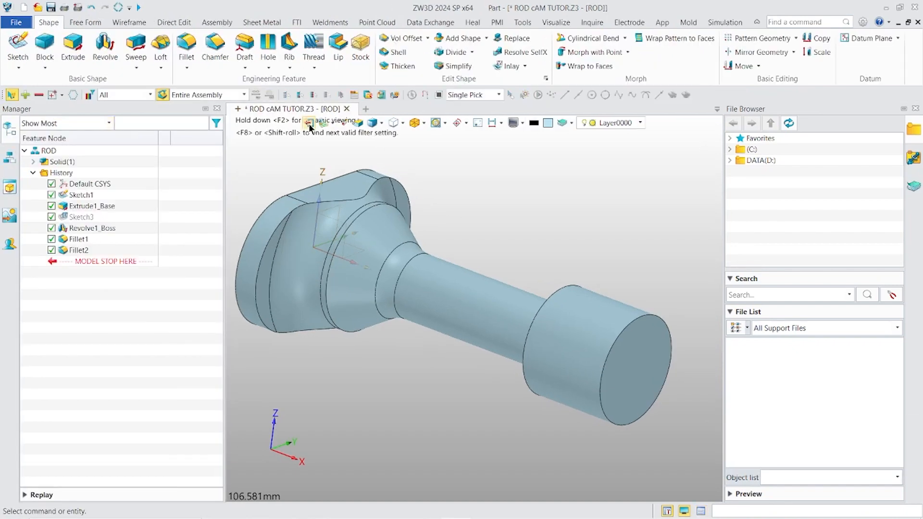
{"action": "left_click", "coordinate": [309, 122]}
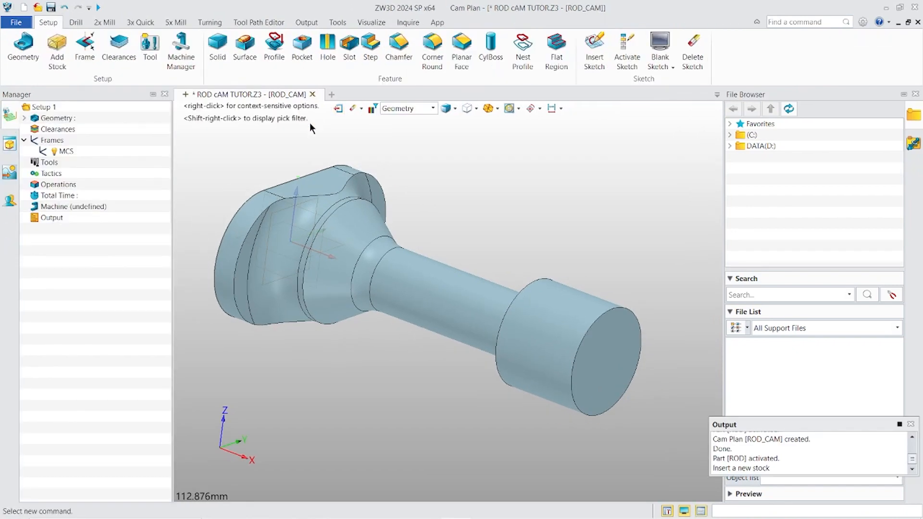
- Return to the file's object list and duplicate the ROD part within the same file
{"action": "left_click", "coordinate": [339, 109]}
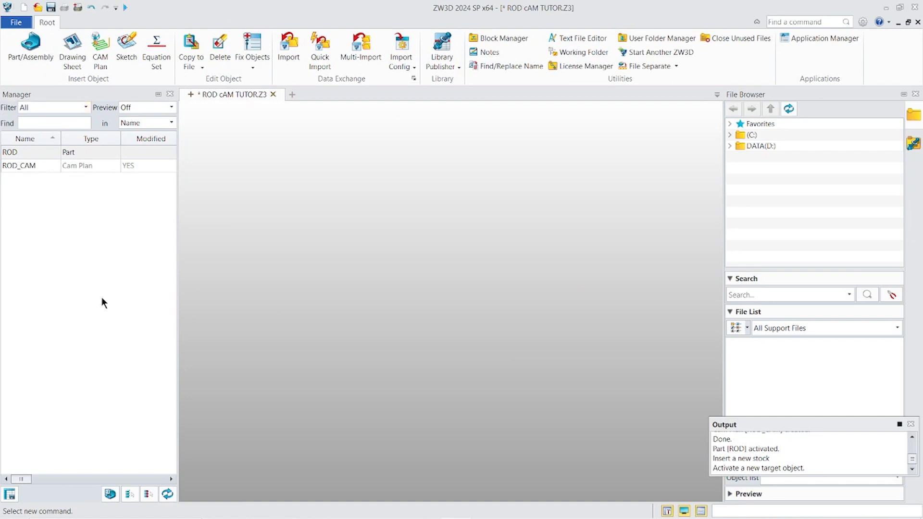
{"action": "right_click", "coordinate": [95, 152]}
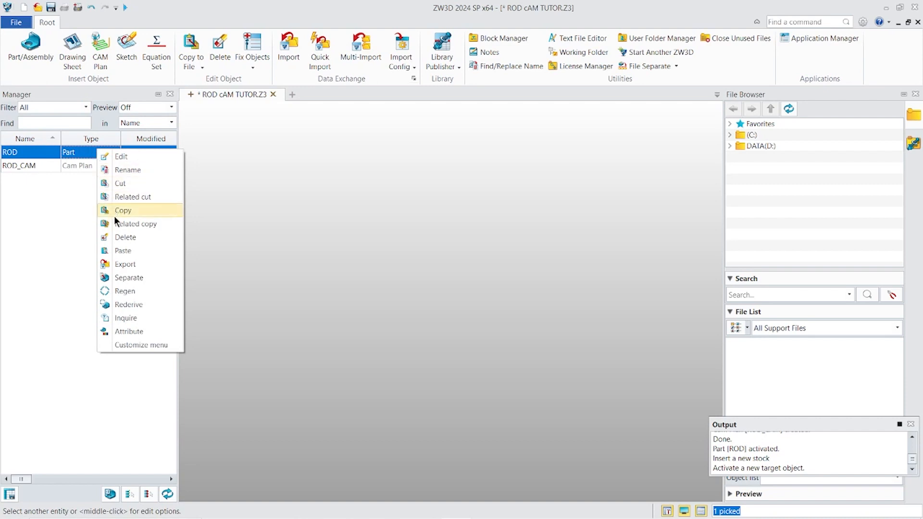
{"action": "left_click", "coordinate": [129, 209]}
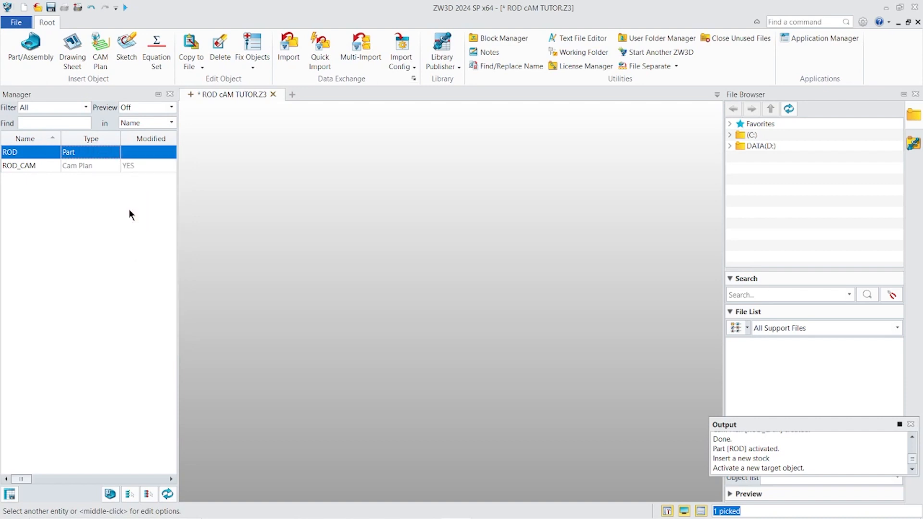
{"action": "right_click", "coordinate": [97, 153]}
{"action": "left_click", "coordinate": [117, 254]}
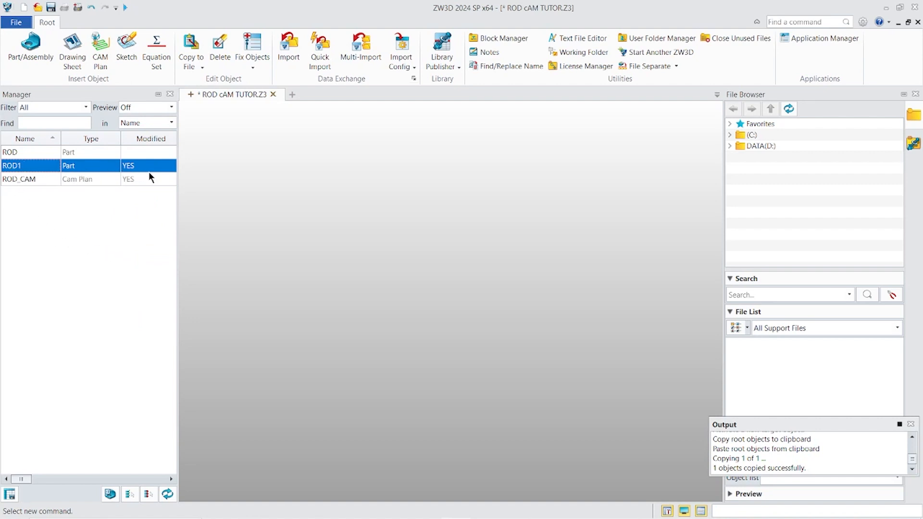
- Open the ROD1 copy and volume-offset its solid by 3.5 mm, keeping the original shape
{"action": "double_click", "coordinate": [37, 165]}
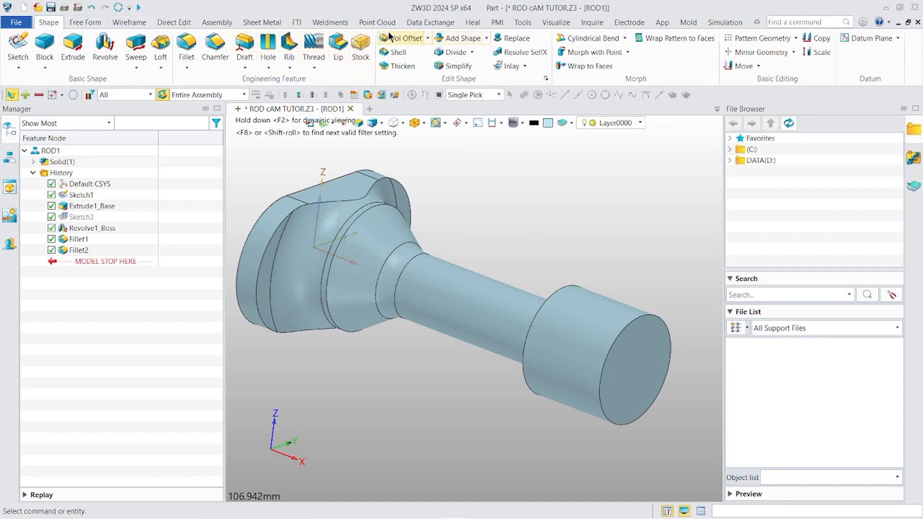
{"action": "left_click", "coordinate": [404, 36]}
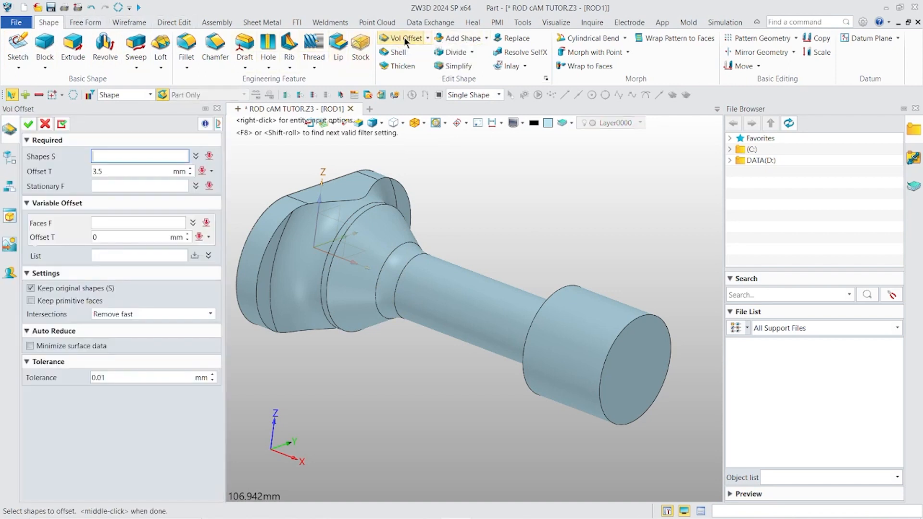
{"action": "left_click", "coordinate": [333, 196]}
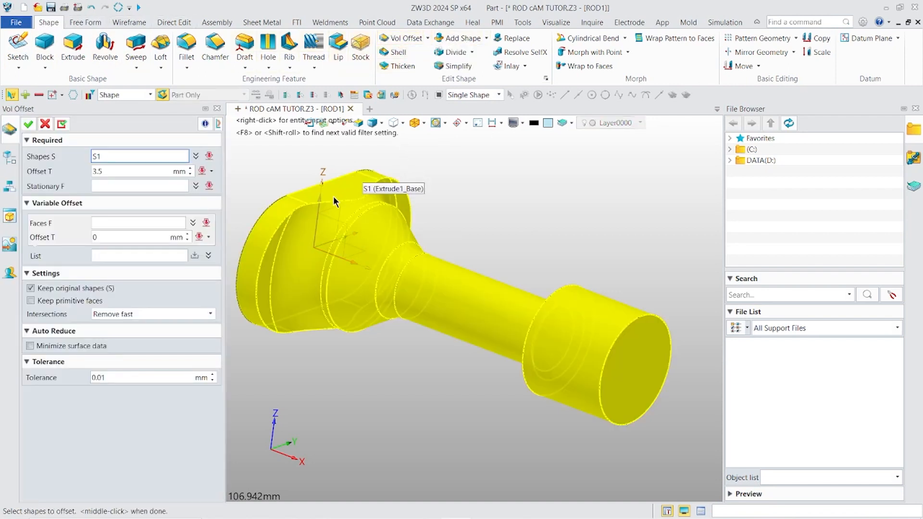
{"action": "left_click", "coordinate": [314, 225]}
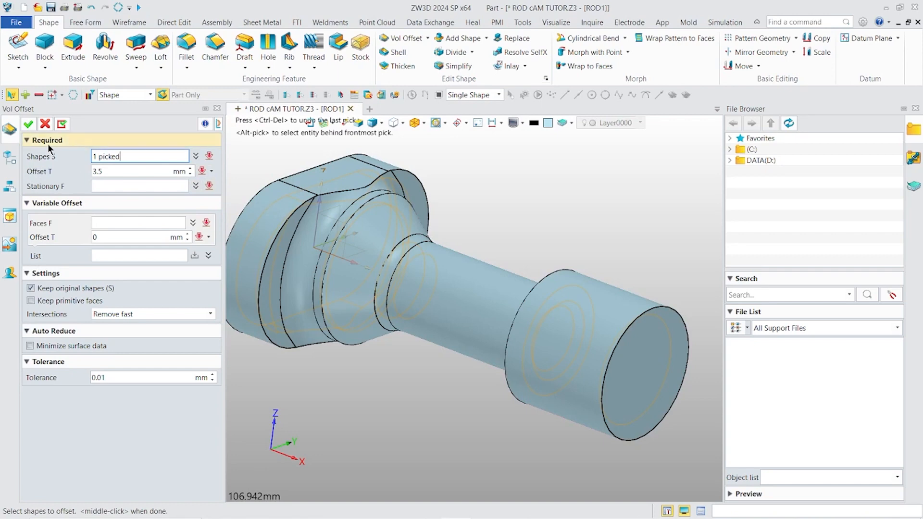
{"action": "left_click", "coordinate": [28, 125]}
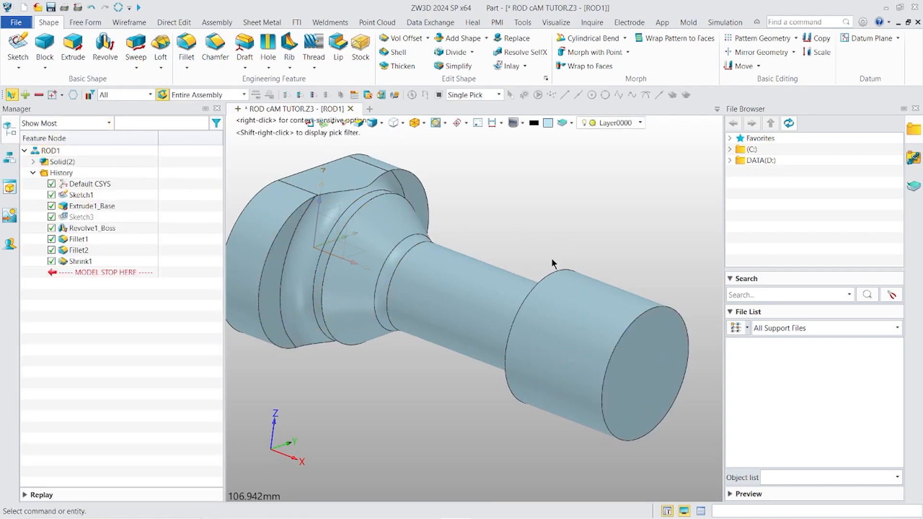
- Give the offset solid a red face color (255, 0, 0) with transparency 55
{"action": "scroll", "coordinate": [296, 218], "scroll_direction": "down", "scroll_amount": 1}
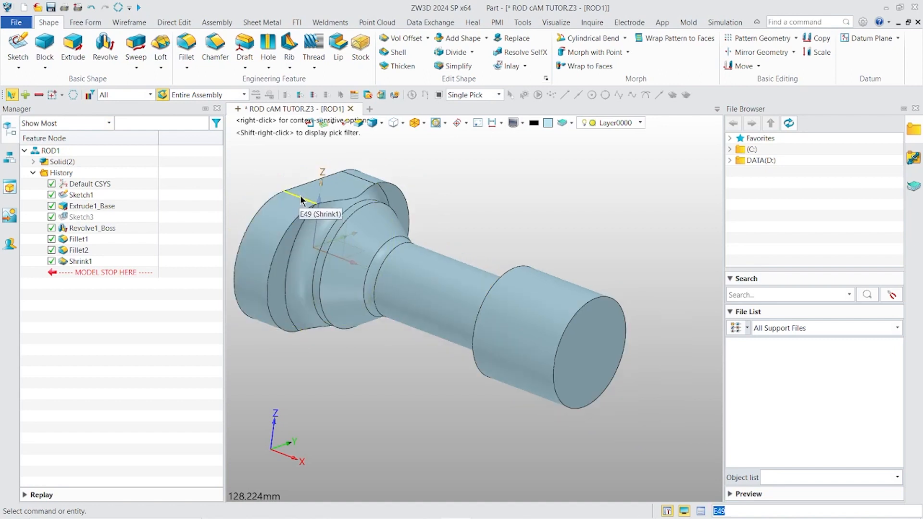
{"action": "left_click", "coordinate": [557, 23]}
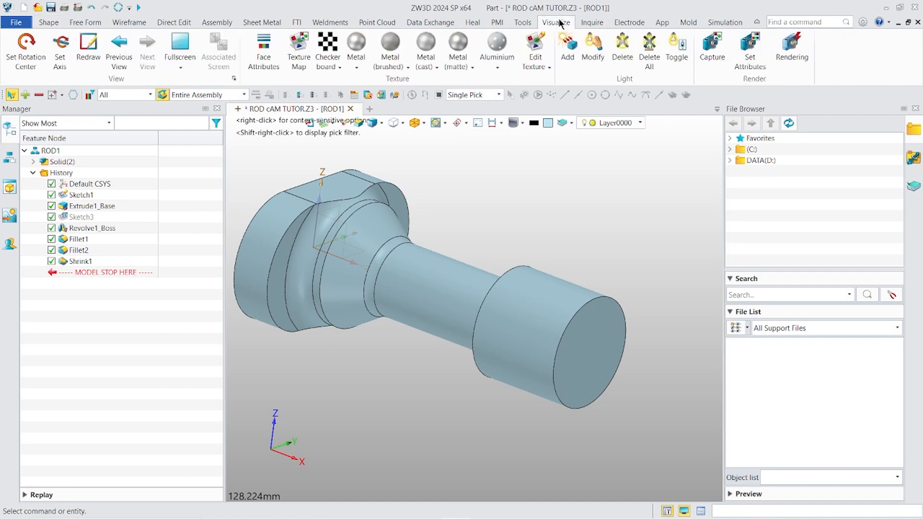
{"action": "left_click", "coordinate": [260, 48]}
{"action": "left_click", "coordinate": [269, 232]}
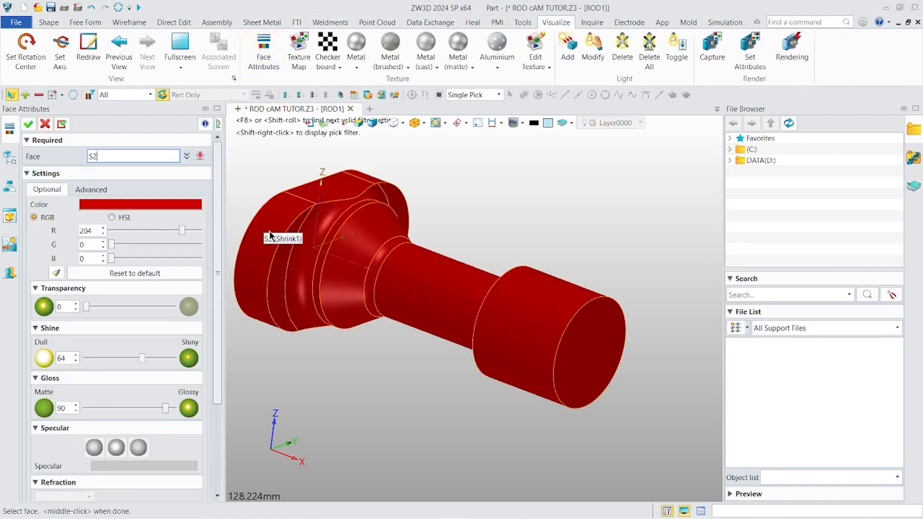
{"action": "left_click", "coordinate": [132, 201]}
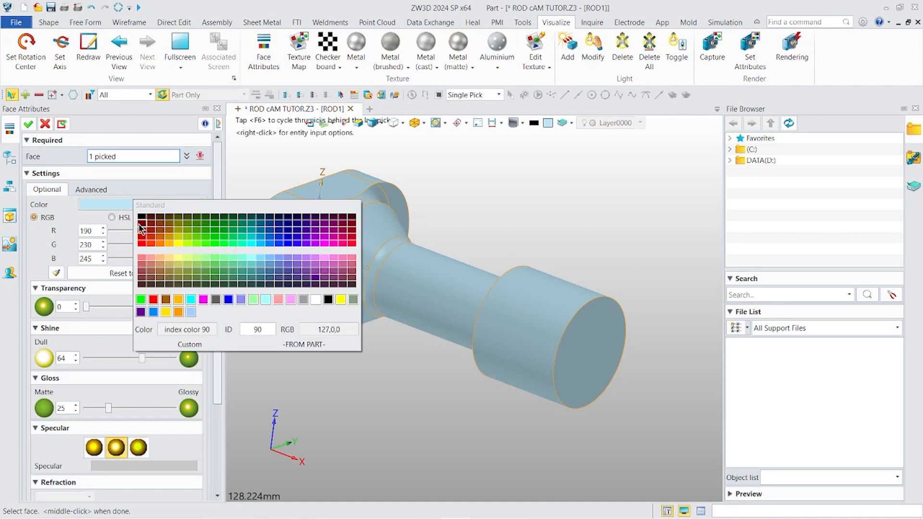
{"action": "left_click", "coordinate": [144, 243]}
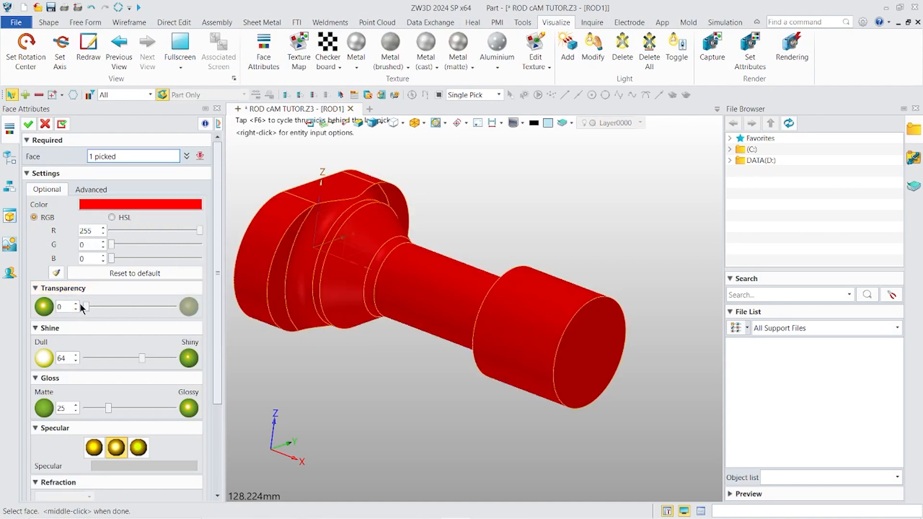
{"action": "left_click_drag", "start_coordinate": [86, 307], "coordinate": [134, 307]}
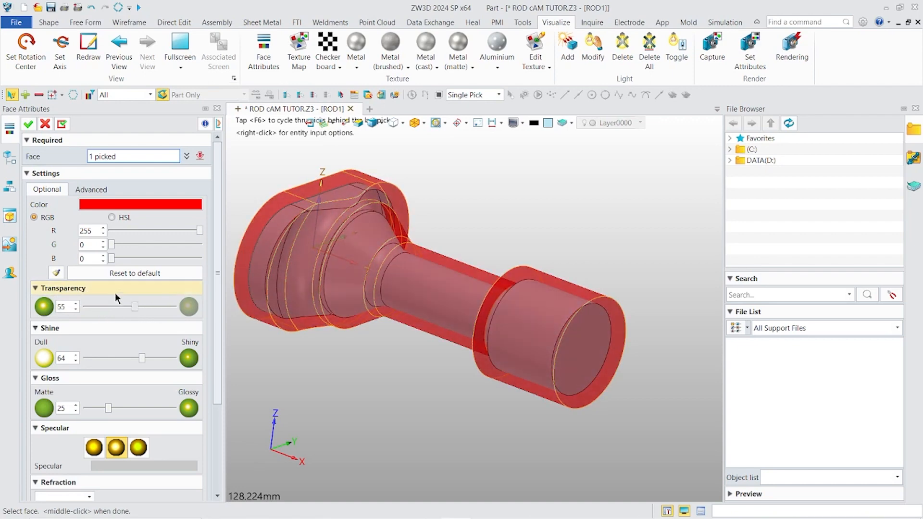
{"action": "left_click", "coordinate": [29, 125]}
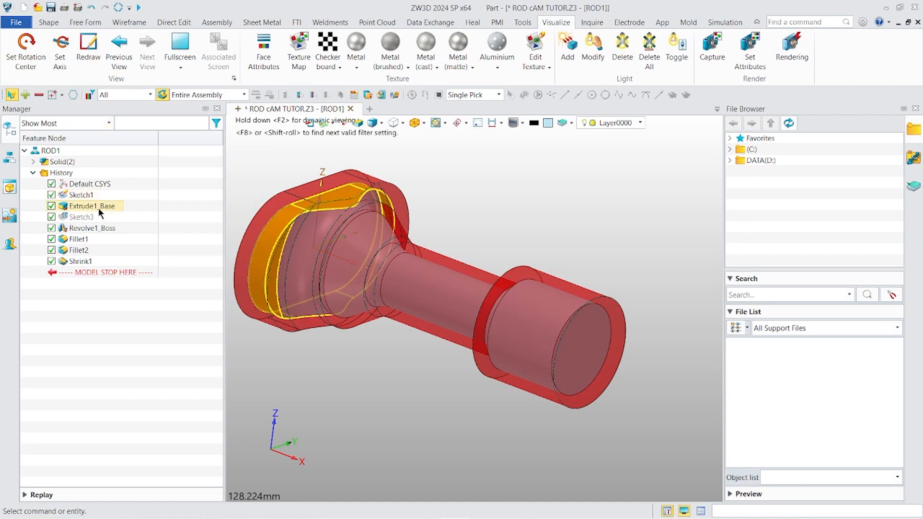
- Hide the original inner rod solid and Sketch1, keeping only the offset solid on display
{"action": "right_click", "coordinate": [82, 206]}
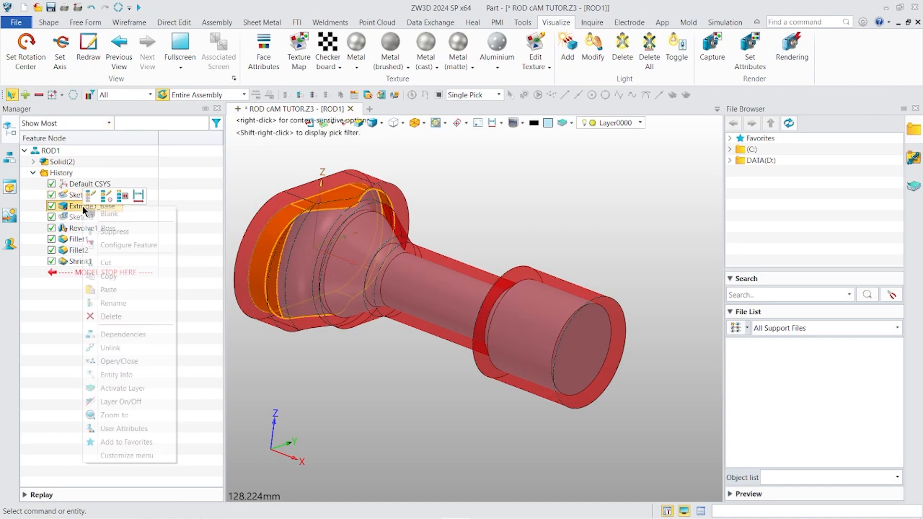
{"action": "left_click", "coordinate": [97, 214]}
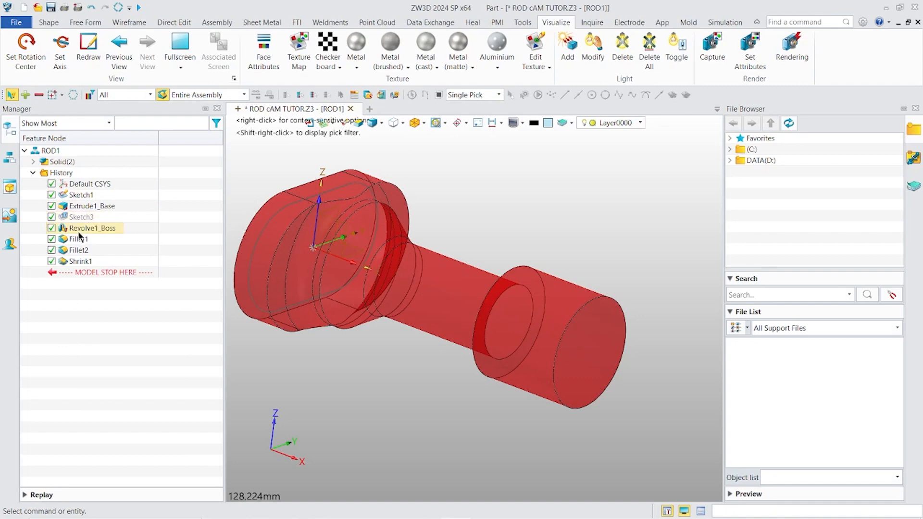
{"action": "right_click", "coordinate": [97, 195]}
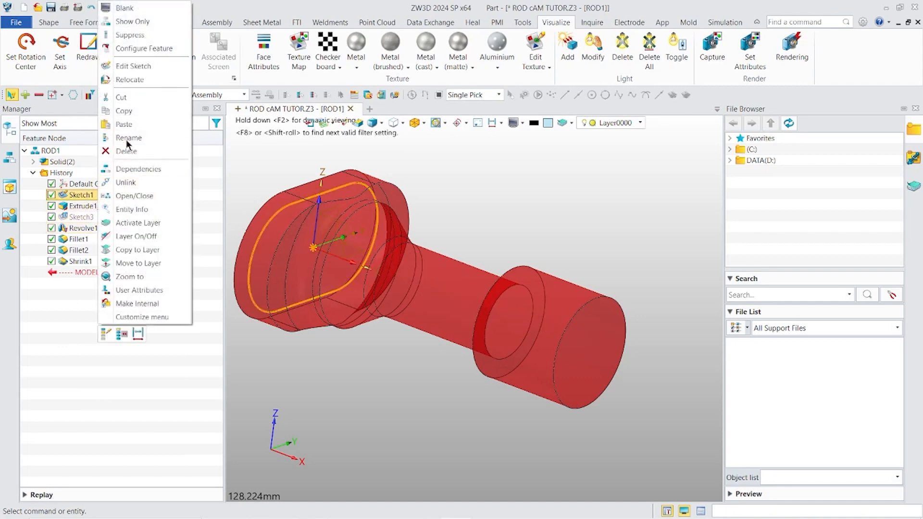
{"action": "left_click", "coordinate": [124, 8]}
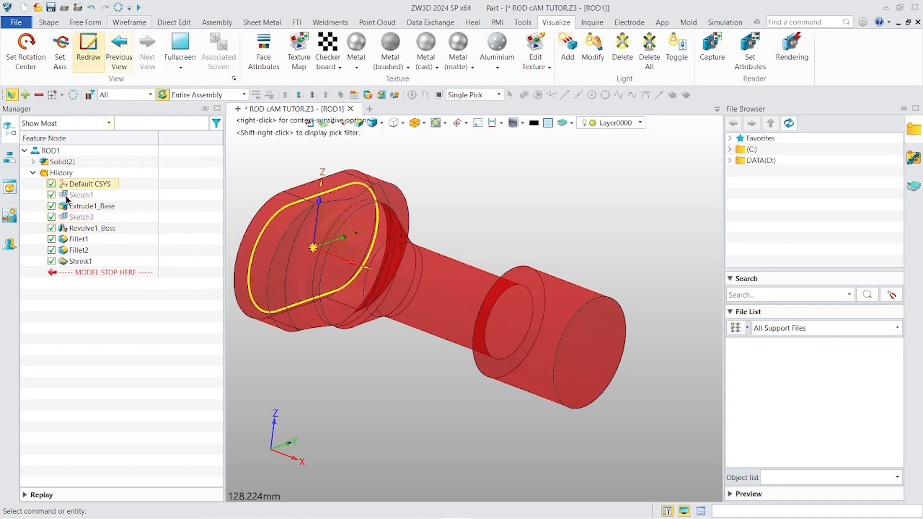
{"action": "right_click", "coordinate": [84, 230]}
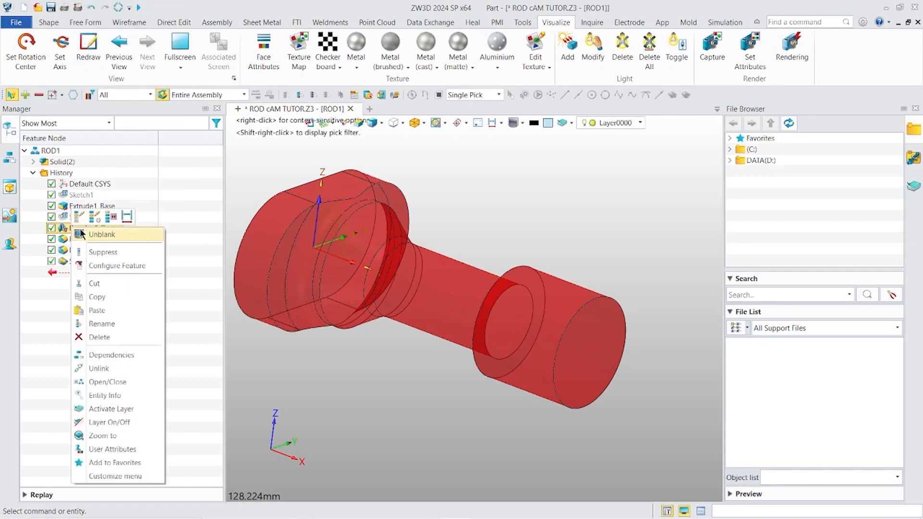
{"action": "left_click", "coordinate": [99, 234]}
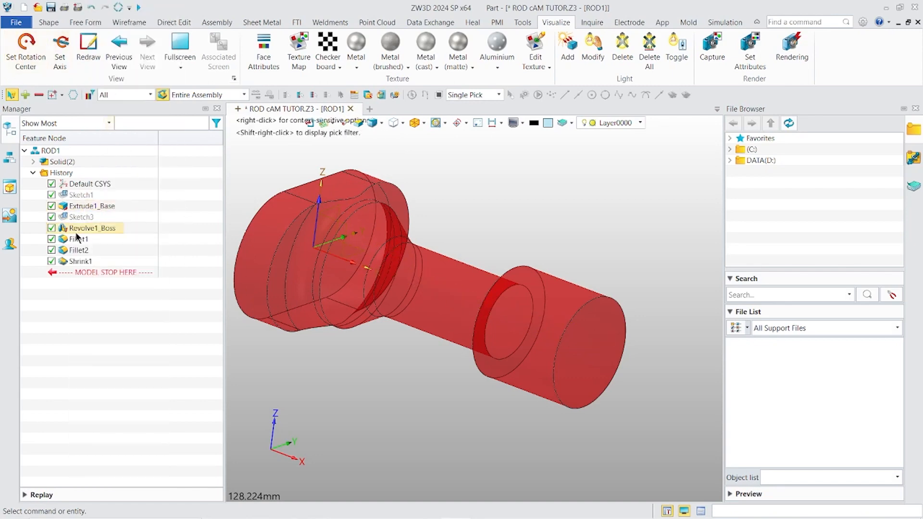
- Return to the file's object list and set the class of the ROD1 part to Stock in its attributes
{"action": "left_click", "coordinate": [309, 123]}
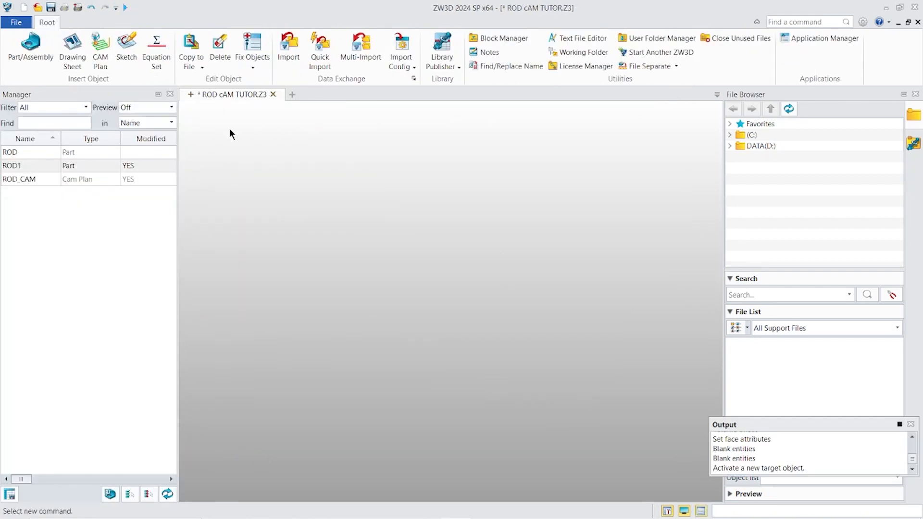
{"action": "left_click", "coordinate": [151, 108]}
{"action": "left_click", "coordinate": [137, 138]}
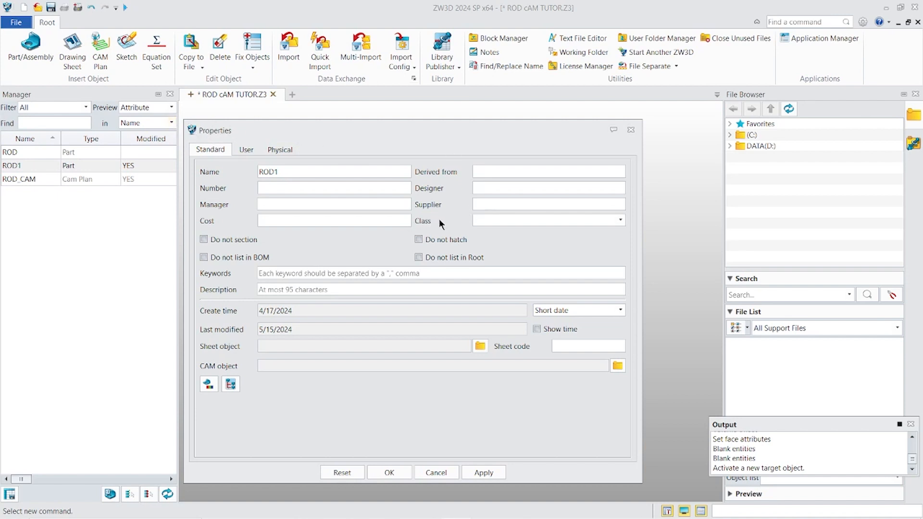
{"action": "left_click", "coordinate": [620, 221]}
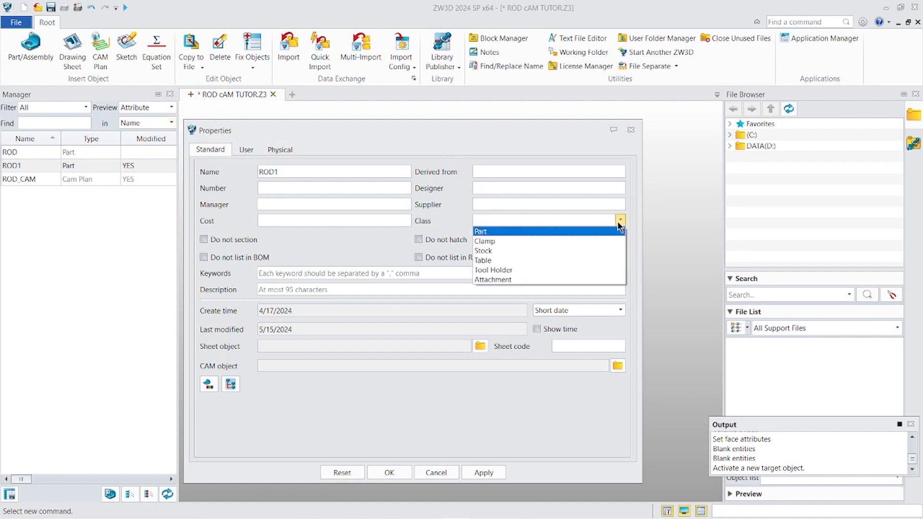
{"action": "left_click", "coordinate": [500, 251]}
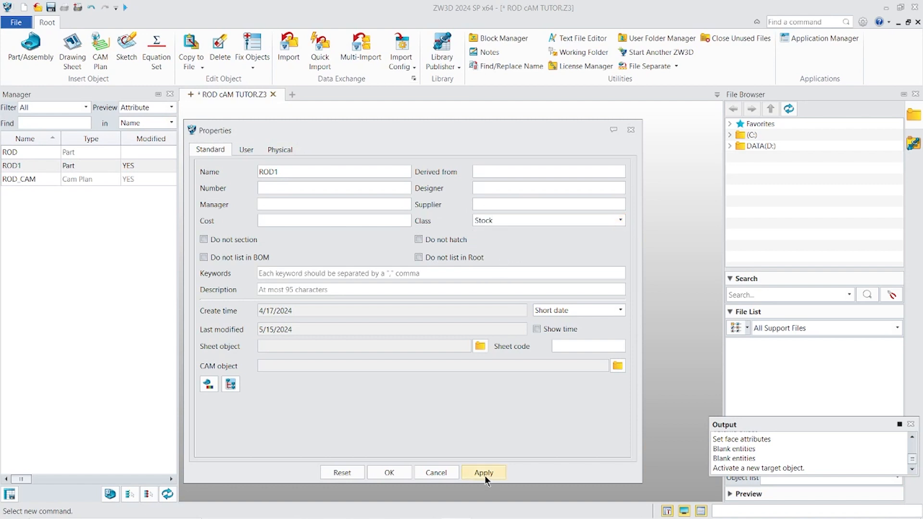
{"action": "left_click", "coordinate": [388, 473]}
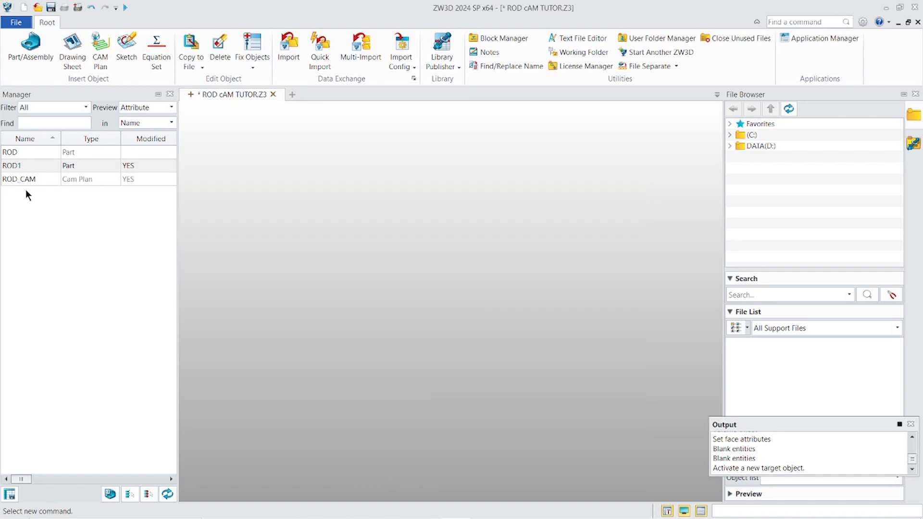
- Open the ROD_CAM plan and add ROD1 to its geometry as the stock
{"action": "double_click", "coordinate": [34, 177]}
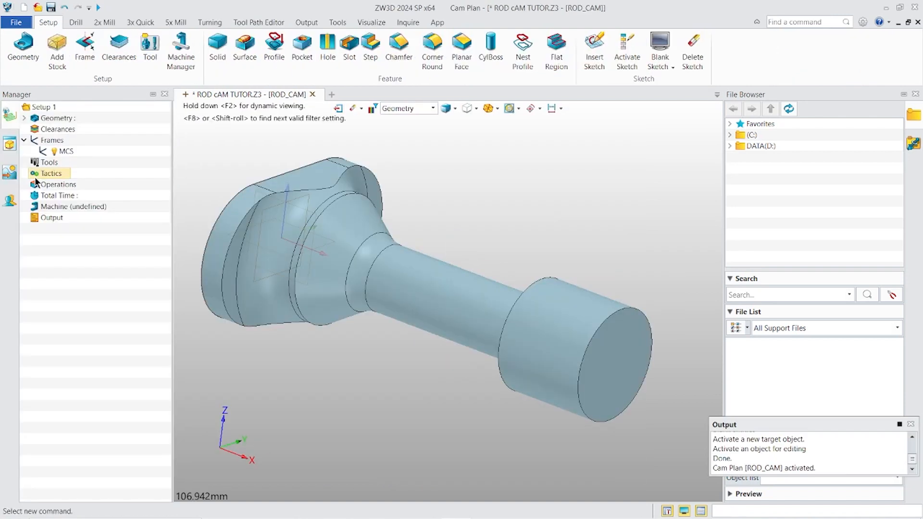
{"action": "double_click", "coordinate": [55, 120]}
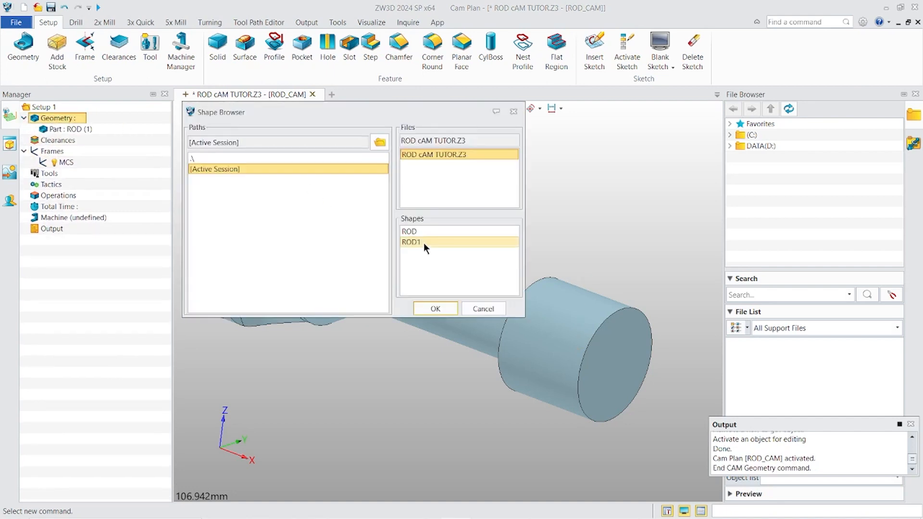
{"action": "left_click", "coordinate": [423, 243]}
{"action": "left_click", "coordinate": [437, 308]}
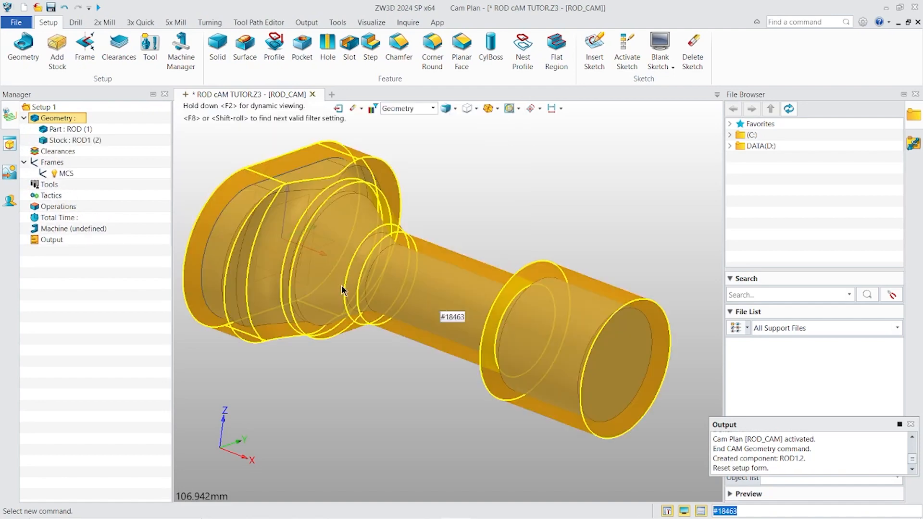
- Hide the ROD part in the CAM plan geometry and view the stock on its own in an isometric orientation
{"action": "middle_click_drag", "start_coordinate": [515, 212], "coordinate": [489, 245]}
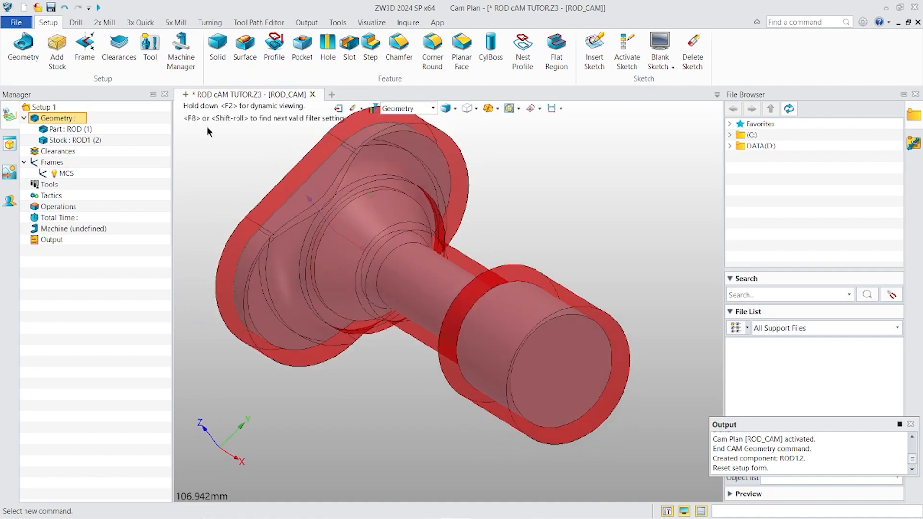
{"action": "left_click", "coordinate": [42, 129]}
{"action": "right_click_drag", "start_coordinate": [469, 204], "coordinate": [443, 231]}
{"action": "scroll", "coordinate": [428, 253], "scroll_direction": "down", "scroll_amount": 2}
{"action": "scroll", "coordinate": [416, 258], "scroll_direction": "up", "scroll_amount": 2}
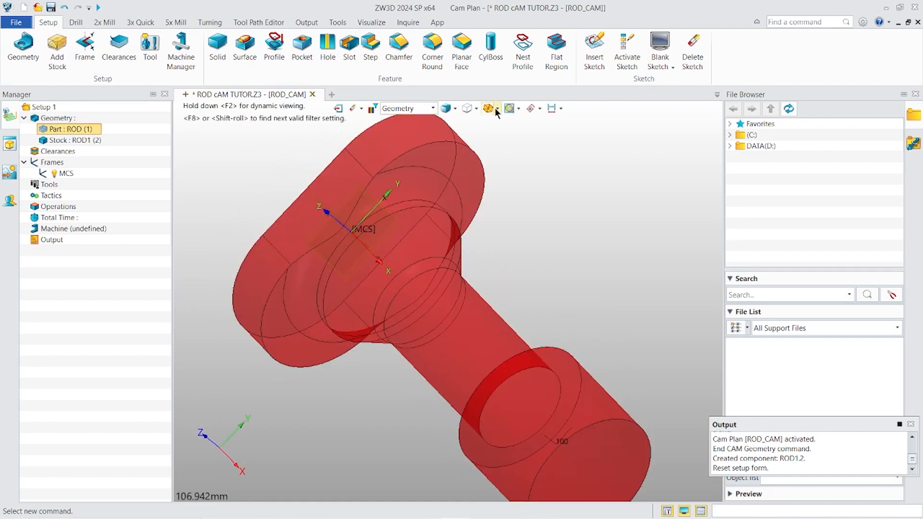
{"action": "left_click", "coordinate": [493, 108]}
{"action": "left_click_drag", "start_coordinate": [209, 135], "coordinate": [659, 438]}
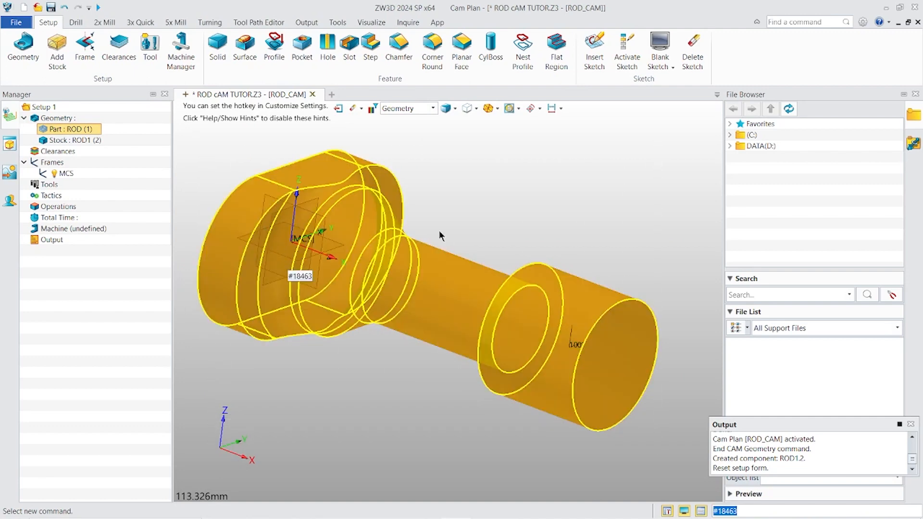
{"action": "left_click", "coordinate": [262, 149]}
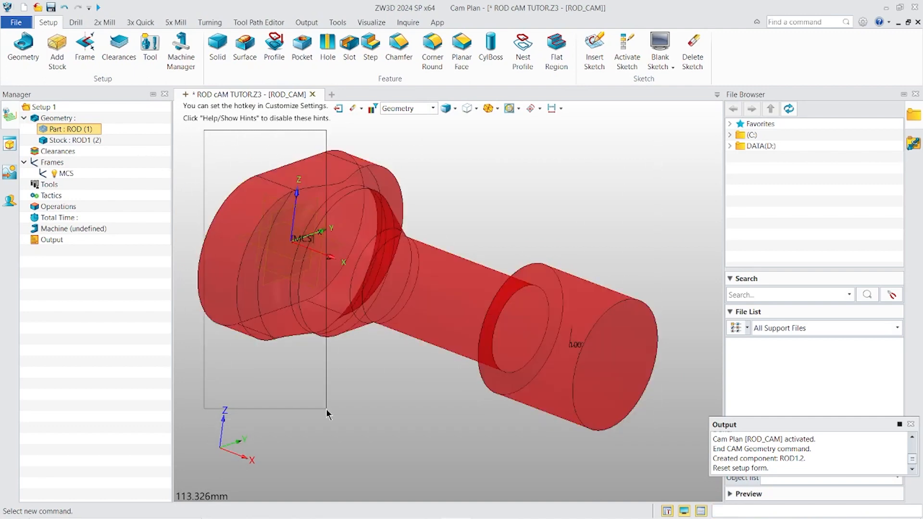